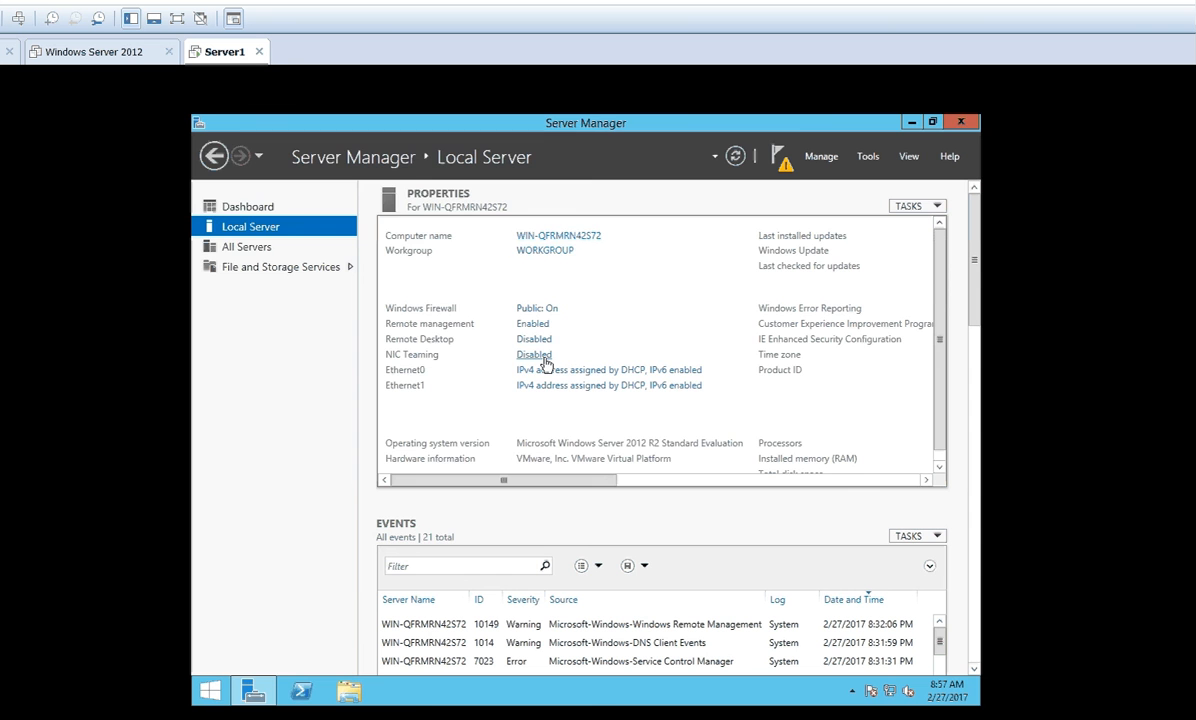
- Start a new NIC team named Internet connectivity on the local server with Ethernet0 and Ethernet1 as member adapters
{"action": "left_click", "coordinate": [543, 358]}
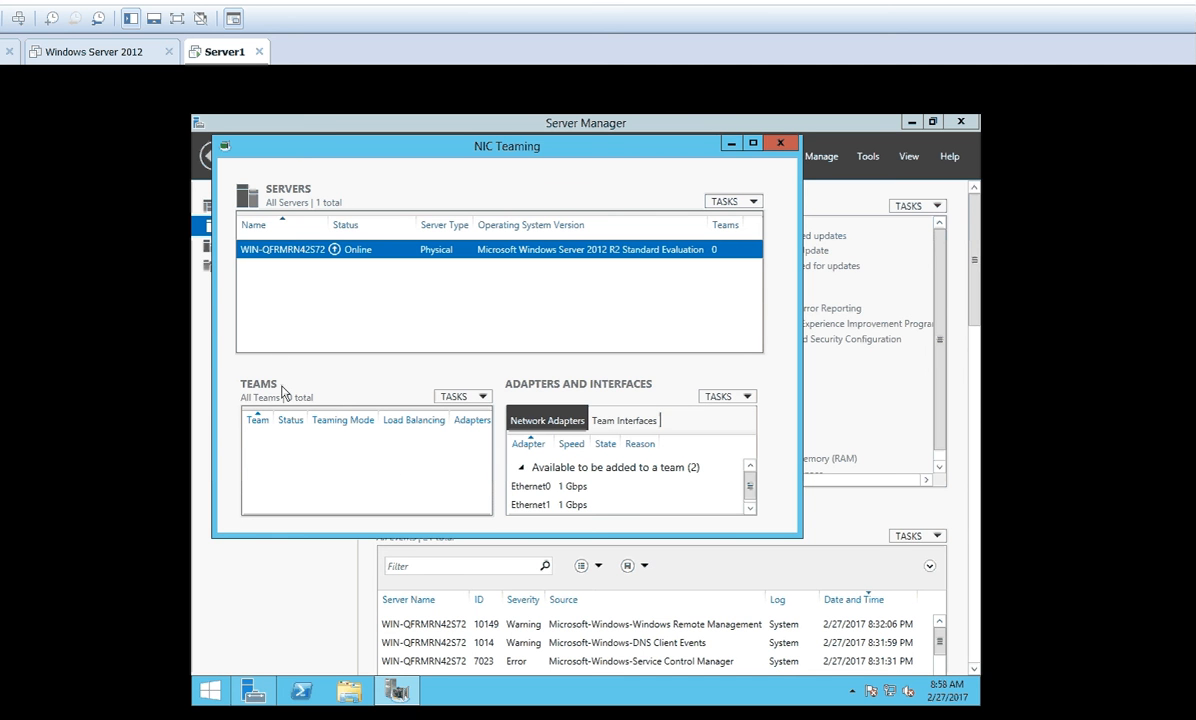
{"action": "left_click", "coordinate": [475, 400]}
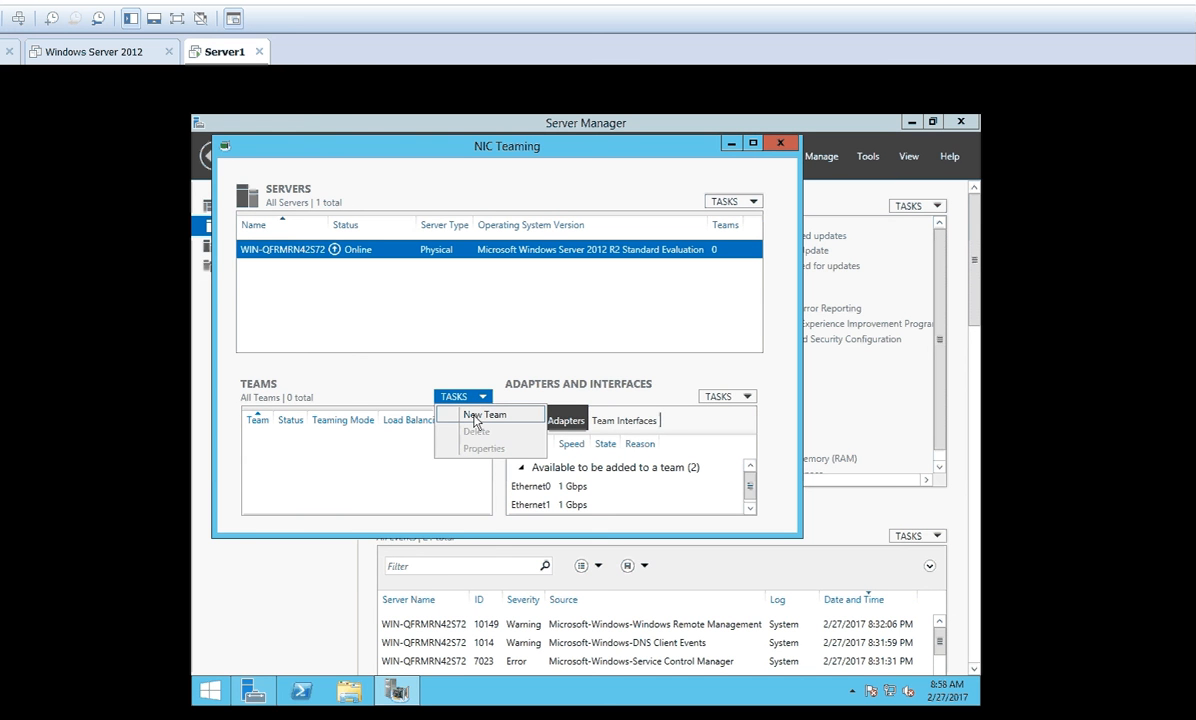
{"action": "left_click", "coordinate": [474, 416]}
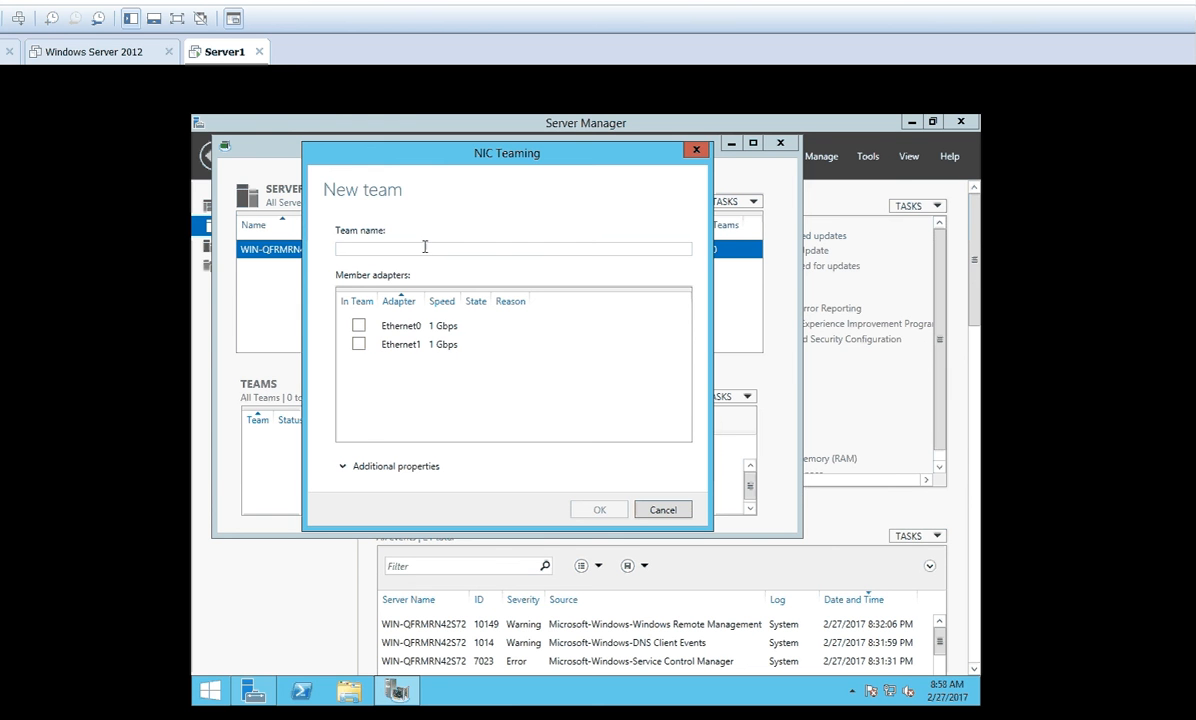
{"action": "type", "text": "Internet connectivity"}
{"action": "left_click", "coordinate": [359, 327]}
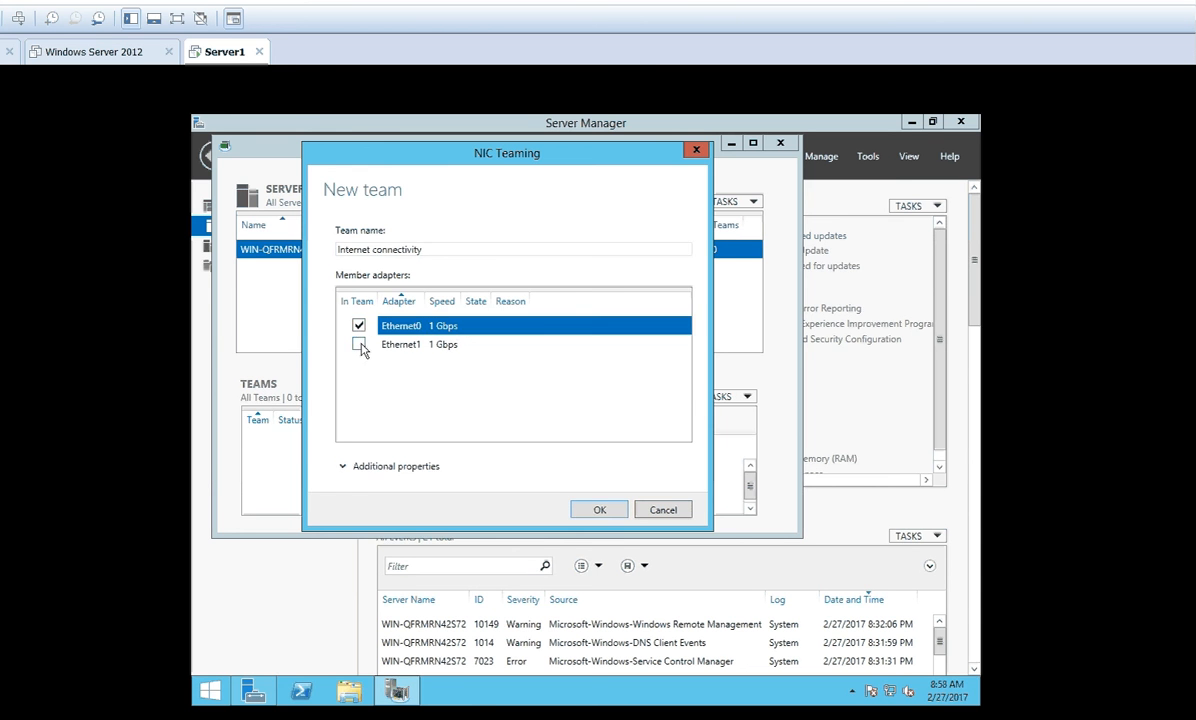
{"action": "left_click", "coordinate": [359, 345]}
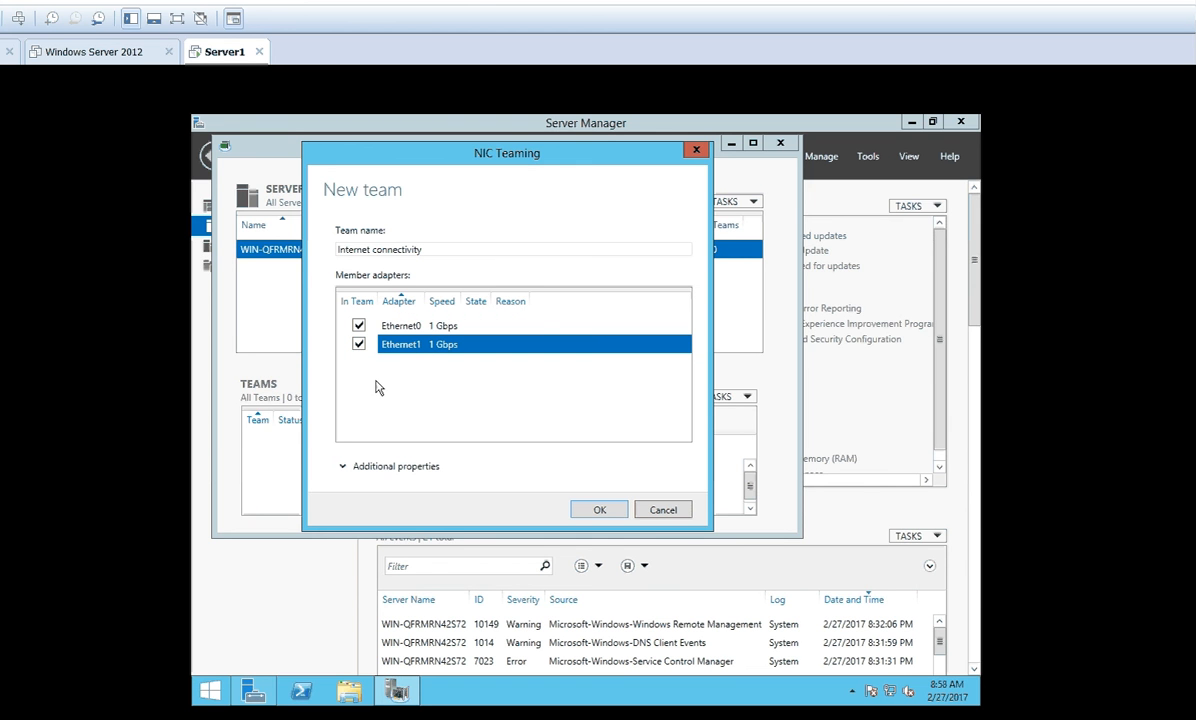
- Create the team with Switch Independent teaming mode, Dynamic load balancing, and None (all adapters Active) as the standby adapter
{"action": "left_click", "coordinate": [345, 467]}
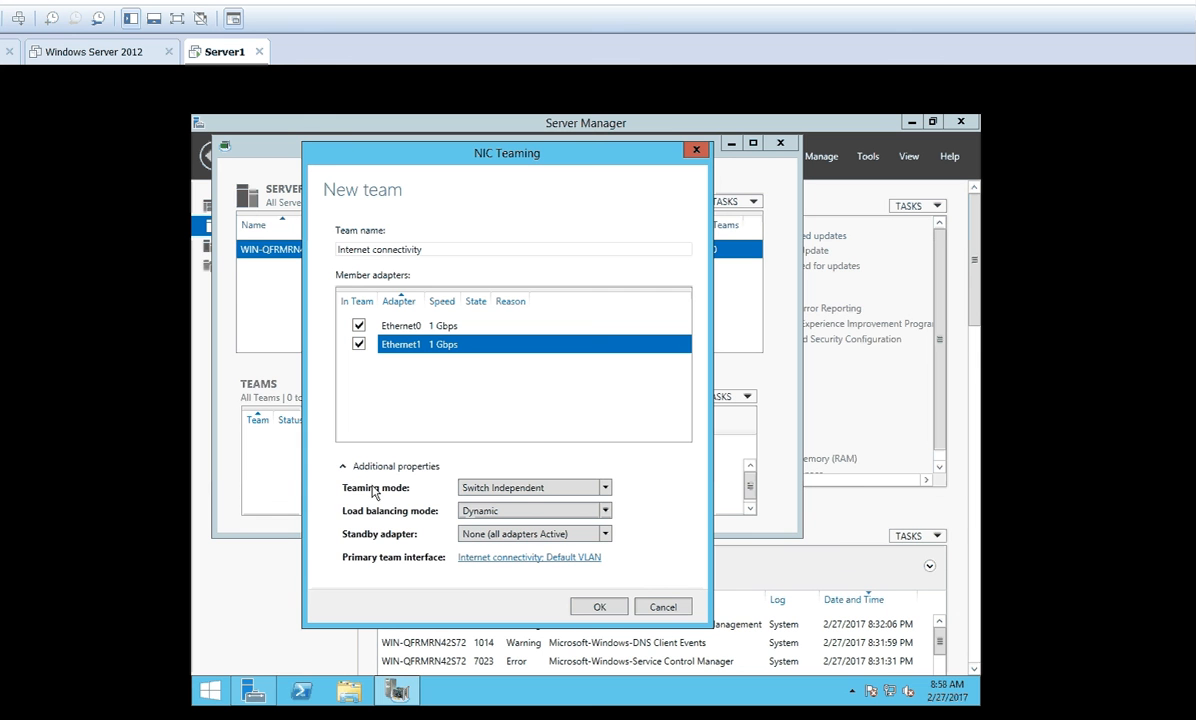
{"action": "left_click", "coordinate": [604, 489]}
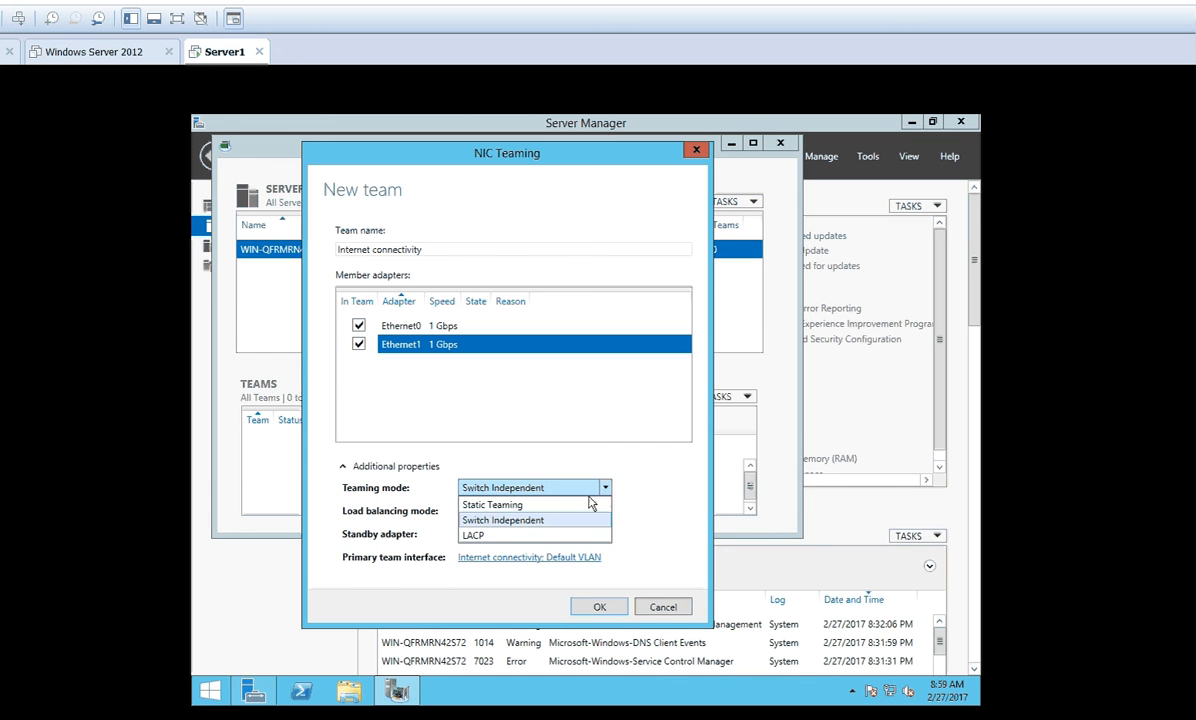
{"action": "left_click", "coordinate": [537, 520]}
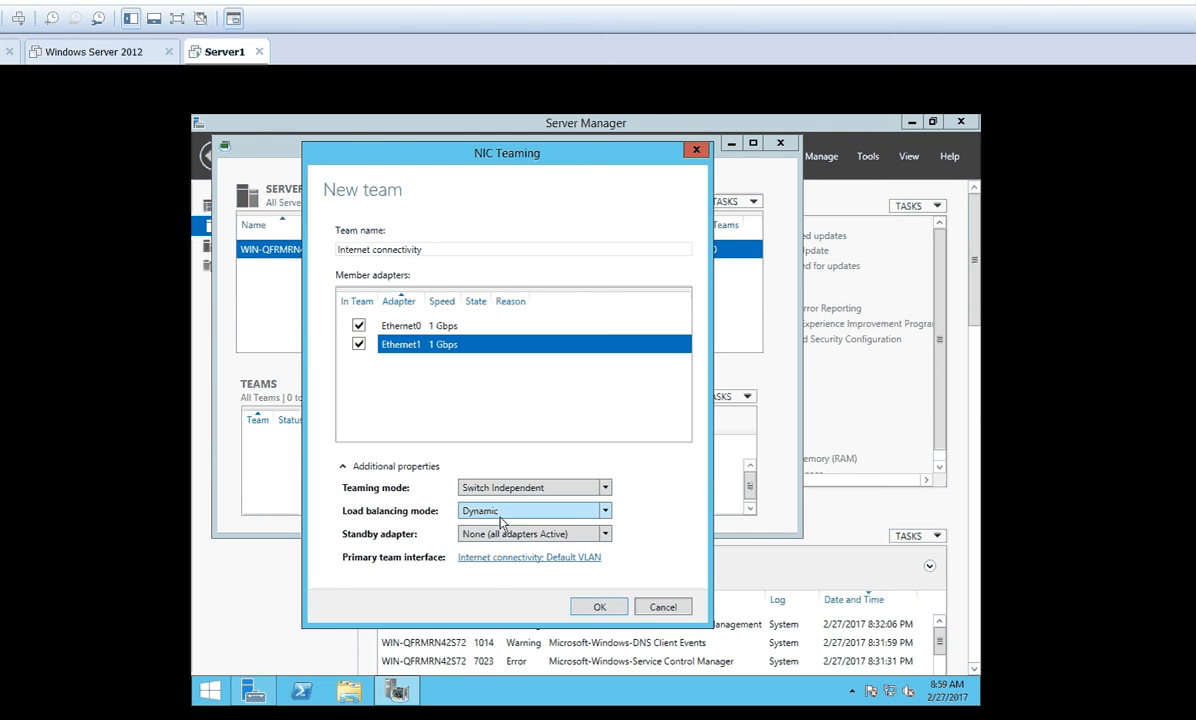
{"action": "left_click", "coordinate": [606, 512]}
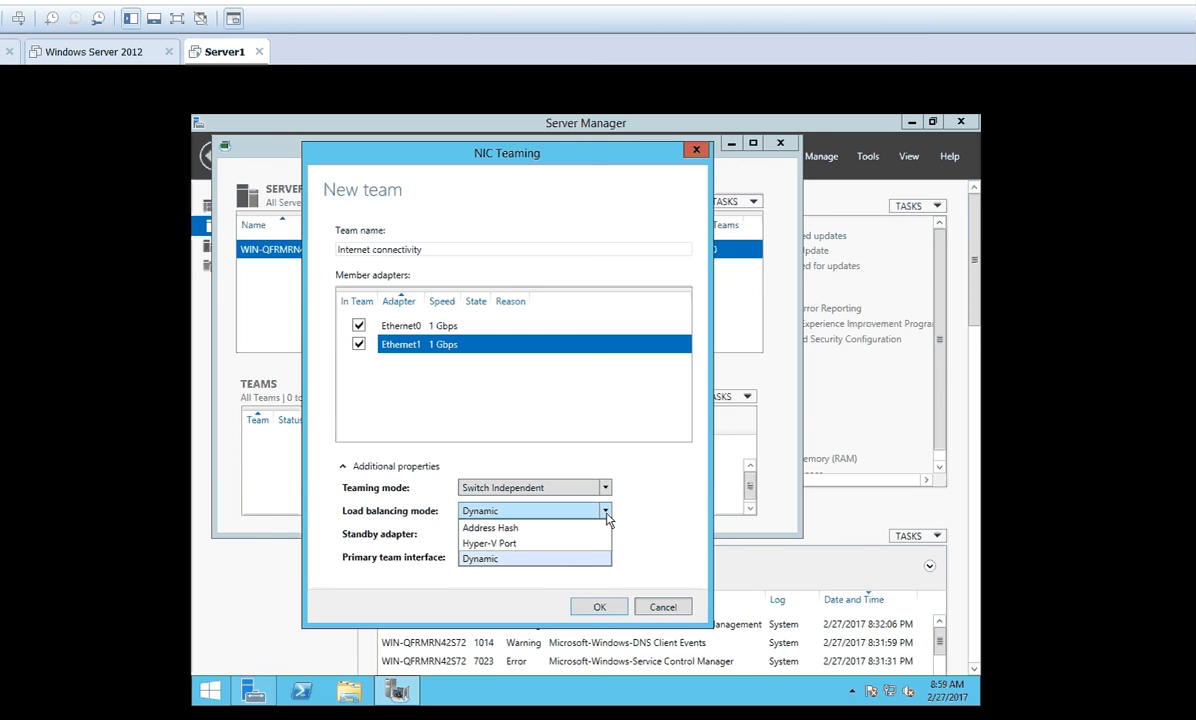
{"action": "left_click", "coordinate": [541, 559]}
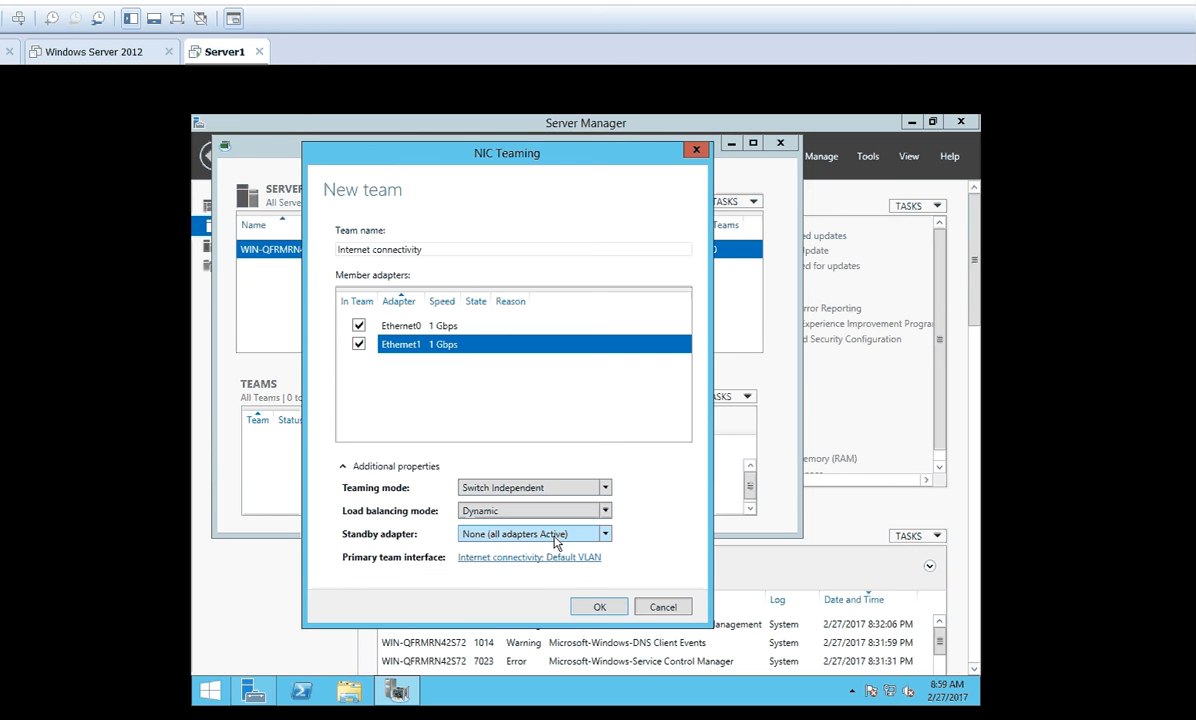
{"action": "left_click", "coordinate": [605, 537]}
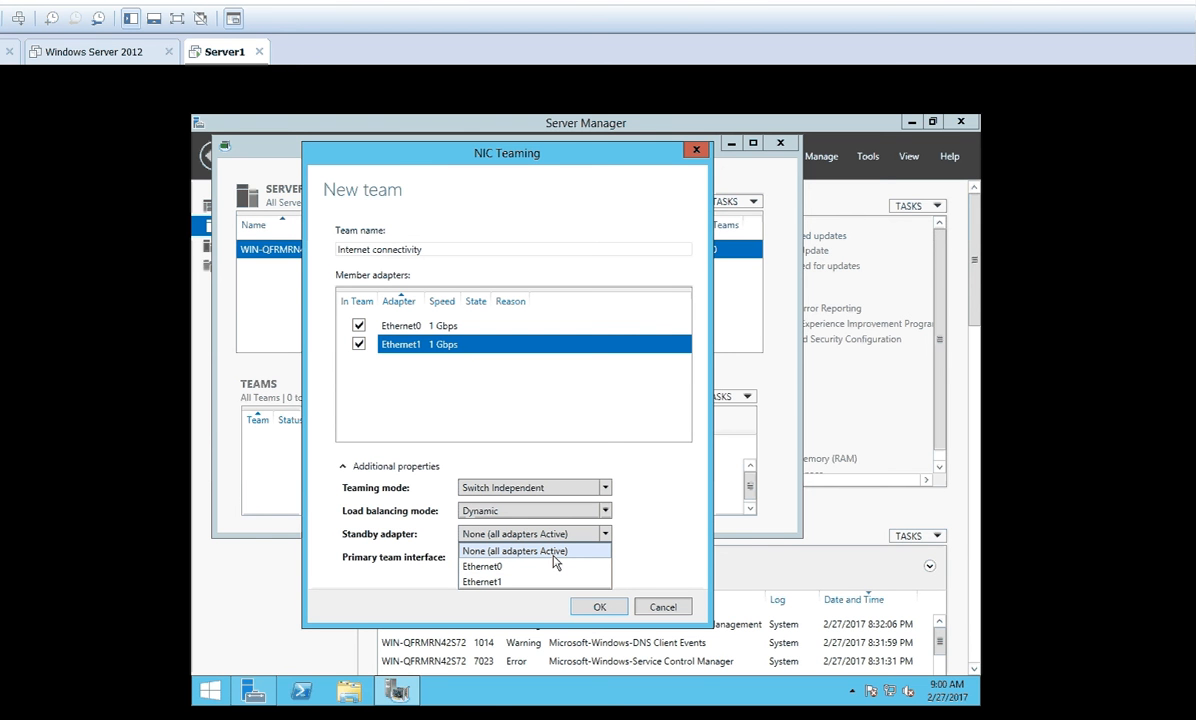
{"action": "left_click", "coordinate": [554, 551]}
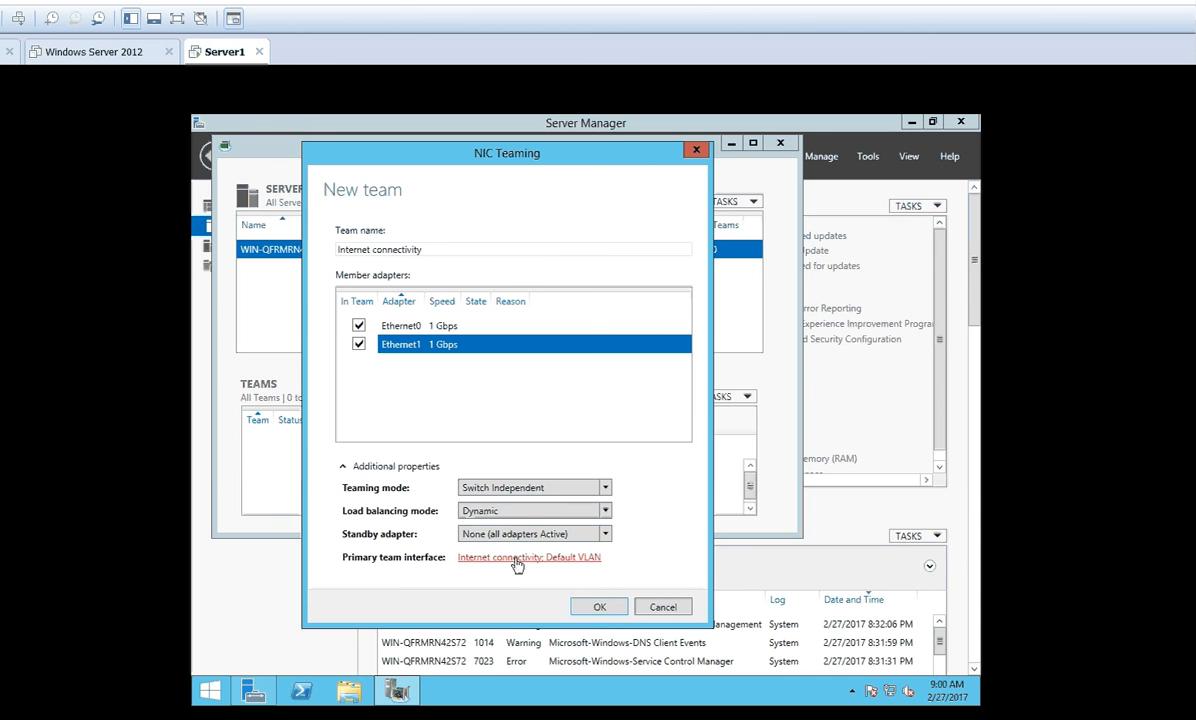
{"action": "left_click", "coordinate": [599, 607]}
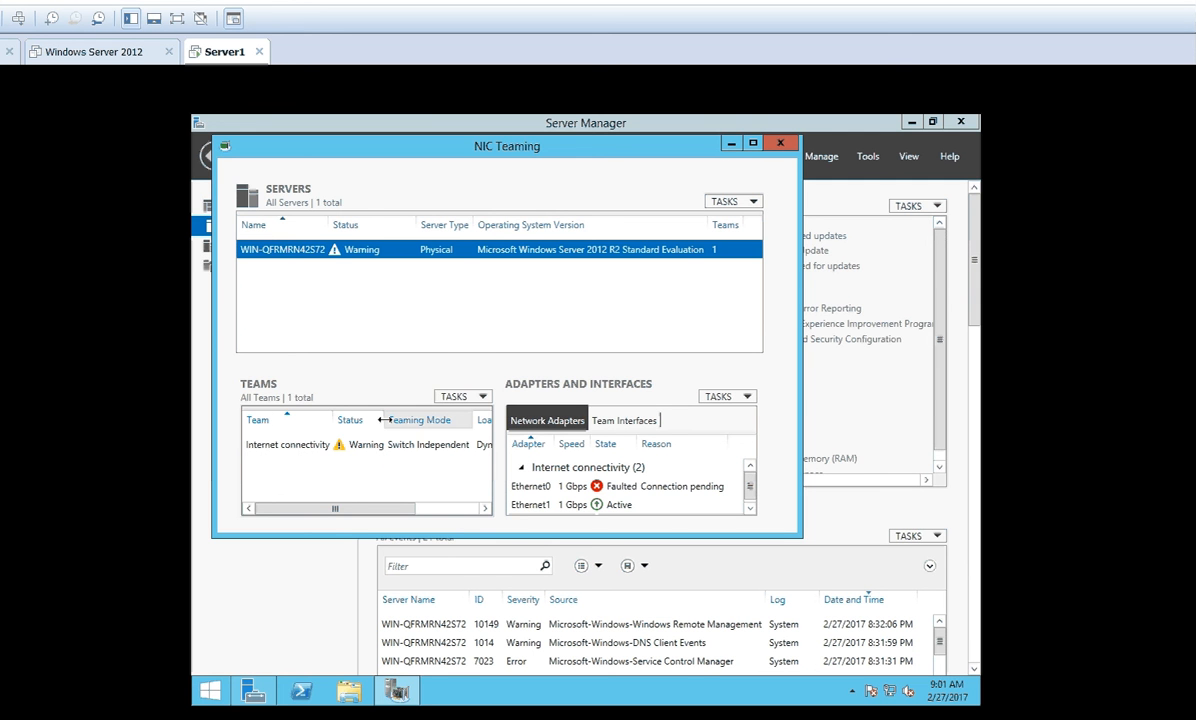
- Examine the new team's status, teaming mode and load balancing, and the state of its Ethernet0 and Ethernet1 adapters
{"action": "left_click_drag", "start_coordinate": [383, 420], "coordinate": [390, 420]}
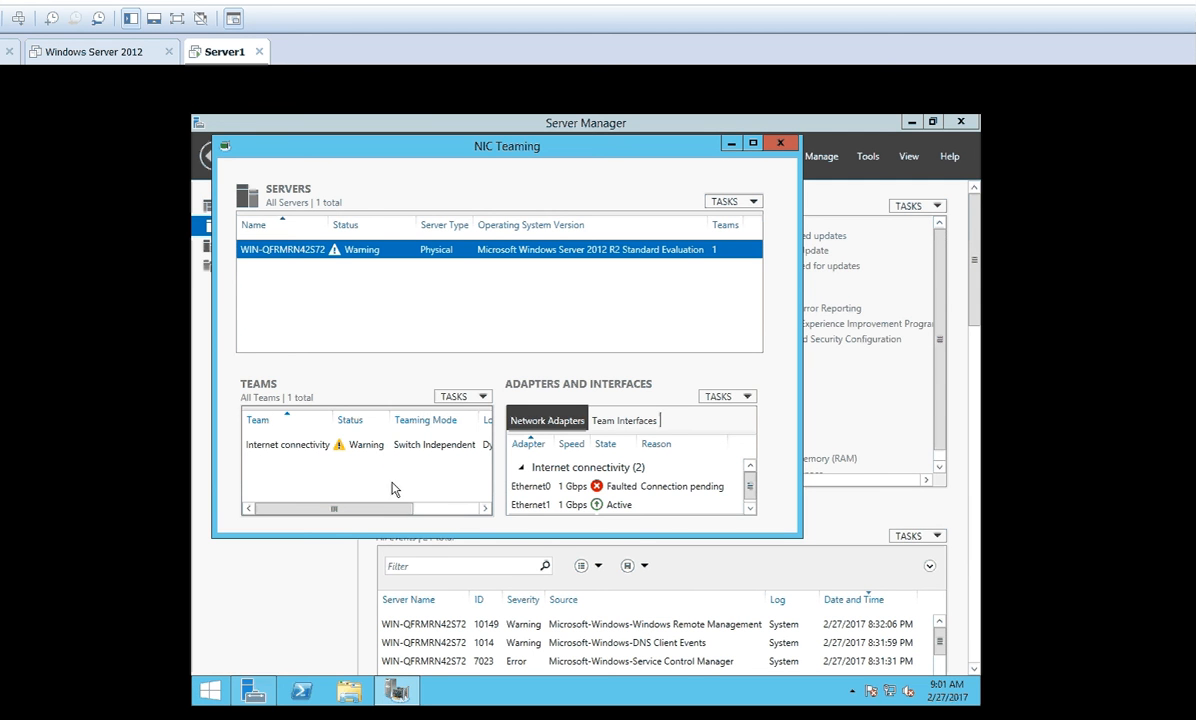
{"action": "left_click_drag", "start_coordinate": [390, 512], "coordinate": [462, 520]}
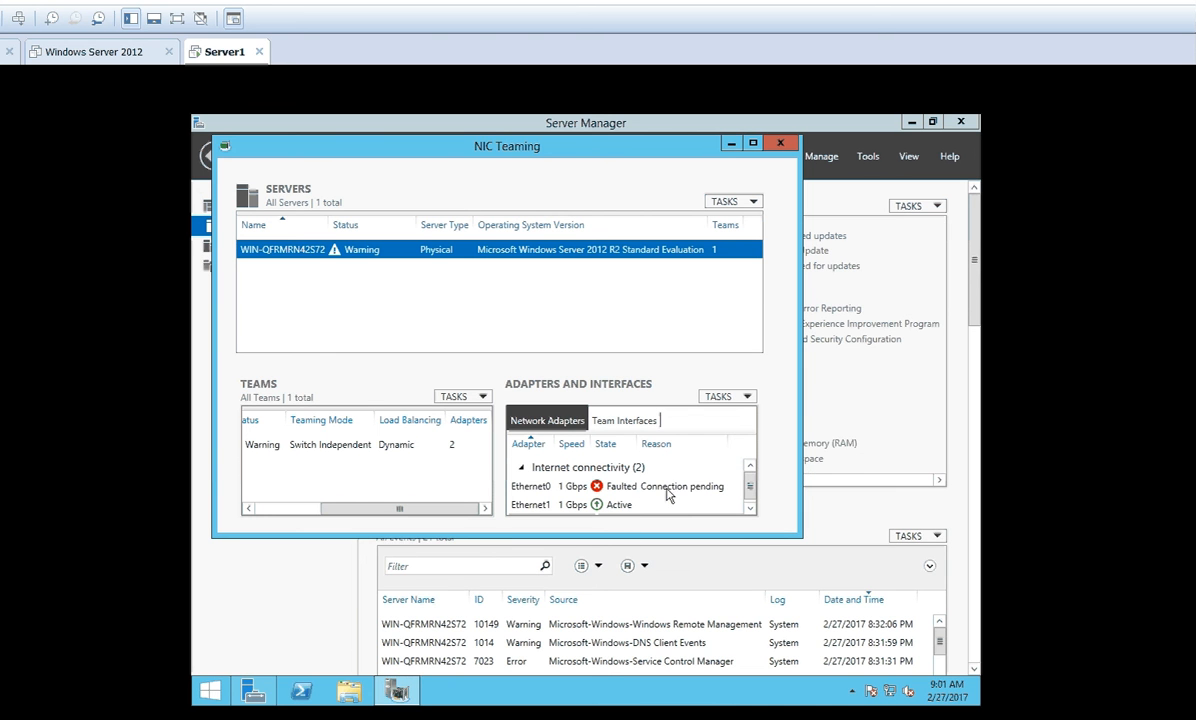
{"action": "left_click", "coordinate": [668, 494]}
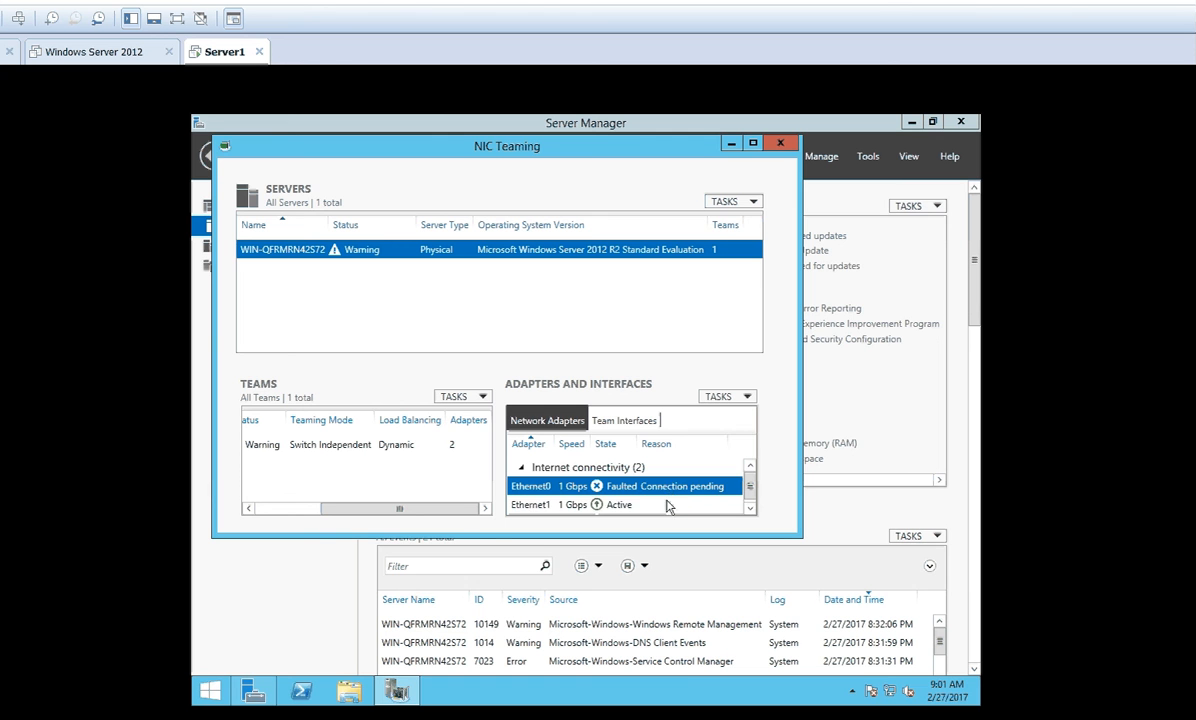
{"action": "left_click", "coordinate": [668, 506]}
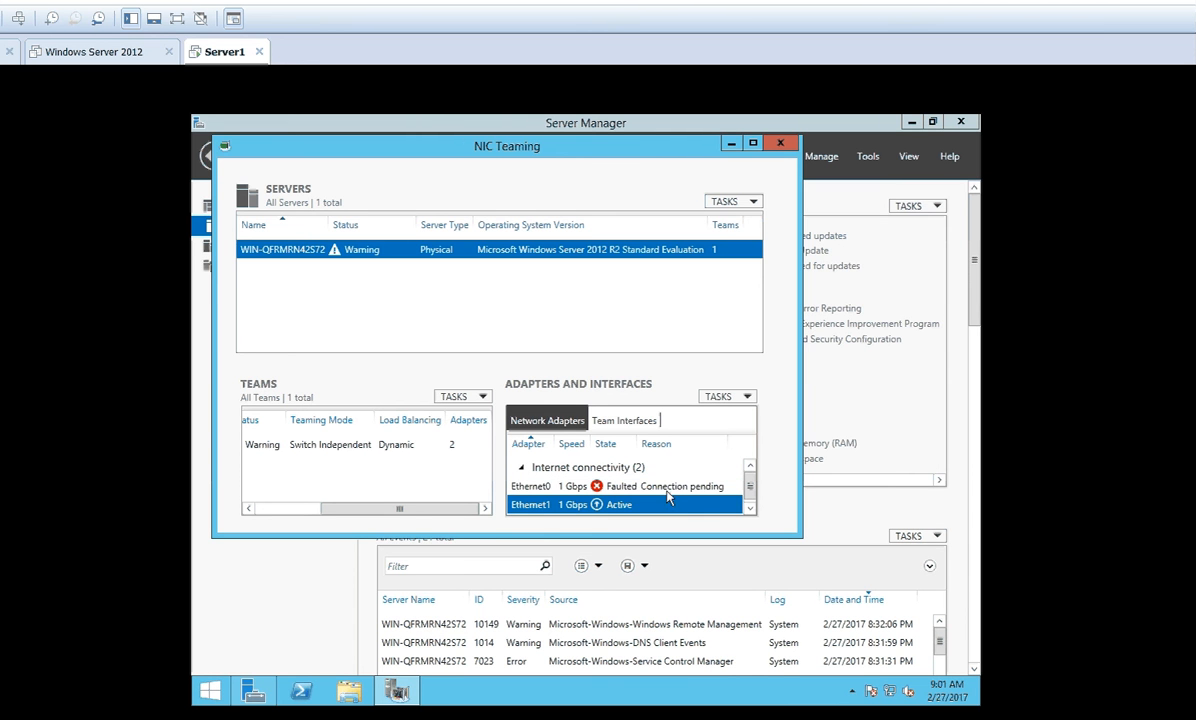
{"action": "left_click", "coordinate": [668, 494]}
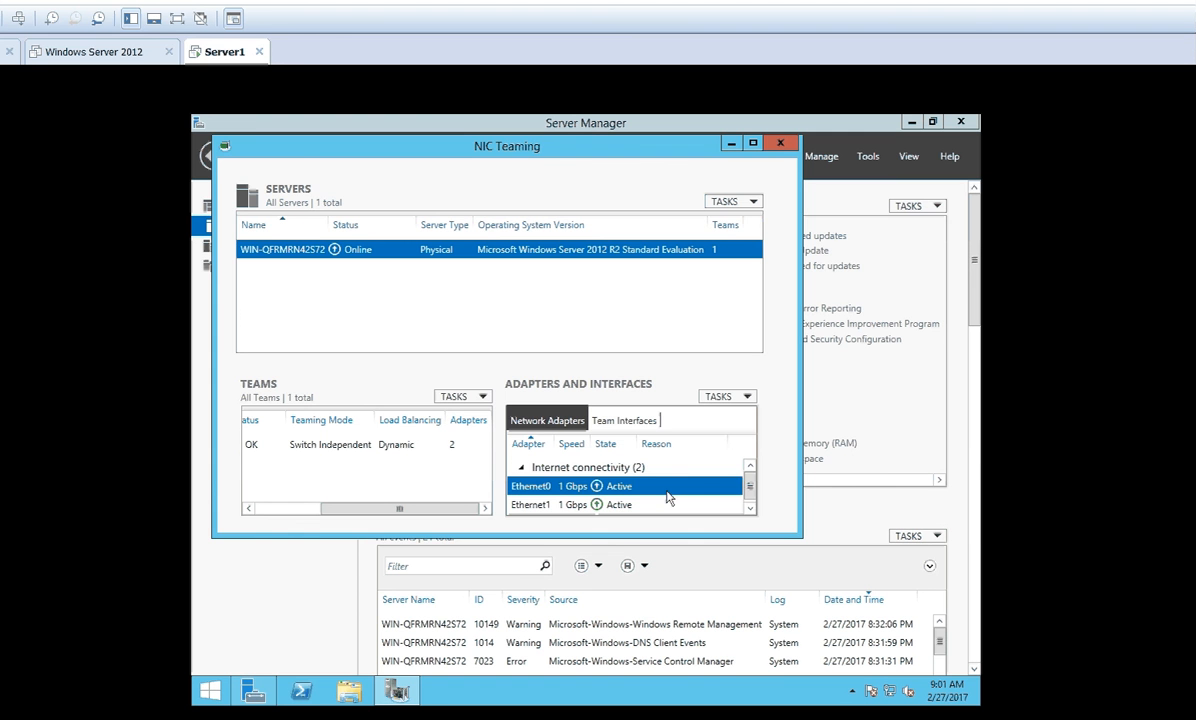
{"action": "left_click", "coordinate": [662, 505]}
{"action": "left_click", "coordinate": [656, 489]}
{"action": "left_click", "coordinate": [657, 503]}
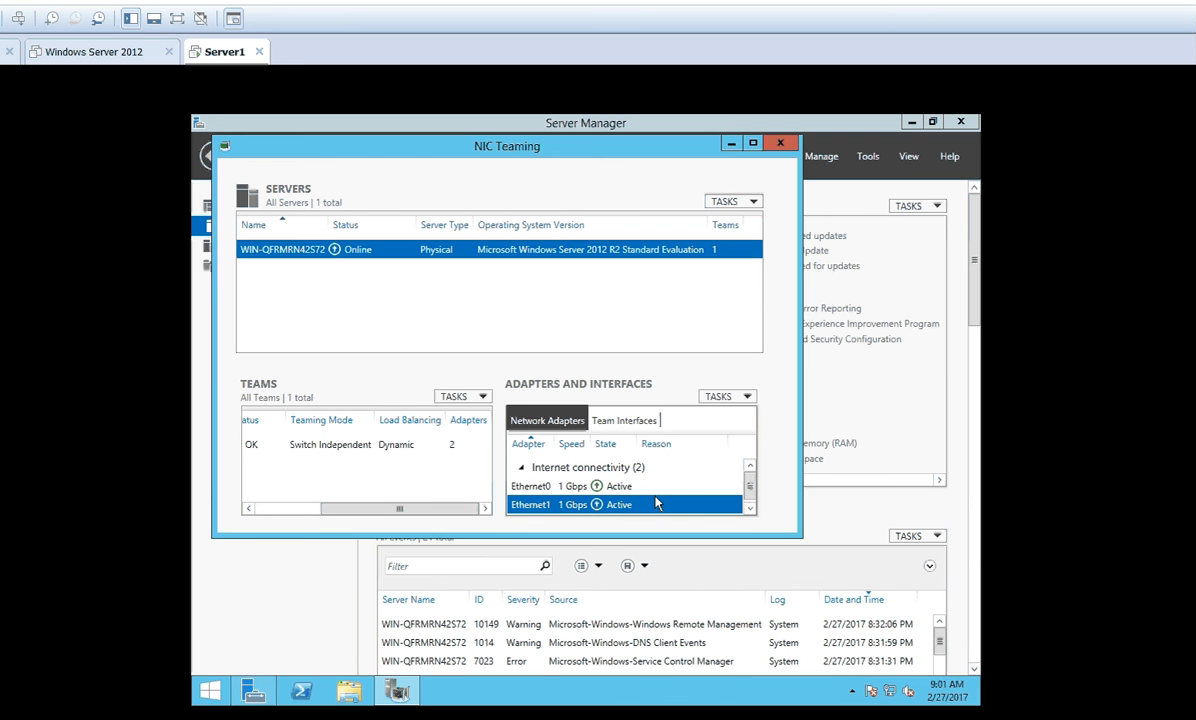
- Set the Internet connectivity team's standby adapter to Ethernet0 in its properties and apply the change
{"action": "left_click", "coordinate": [353, 448]}
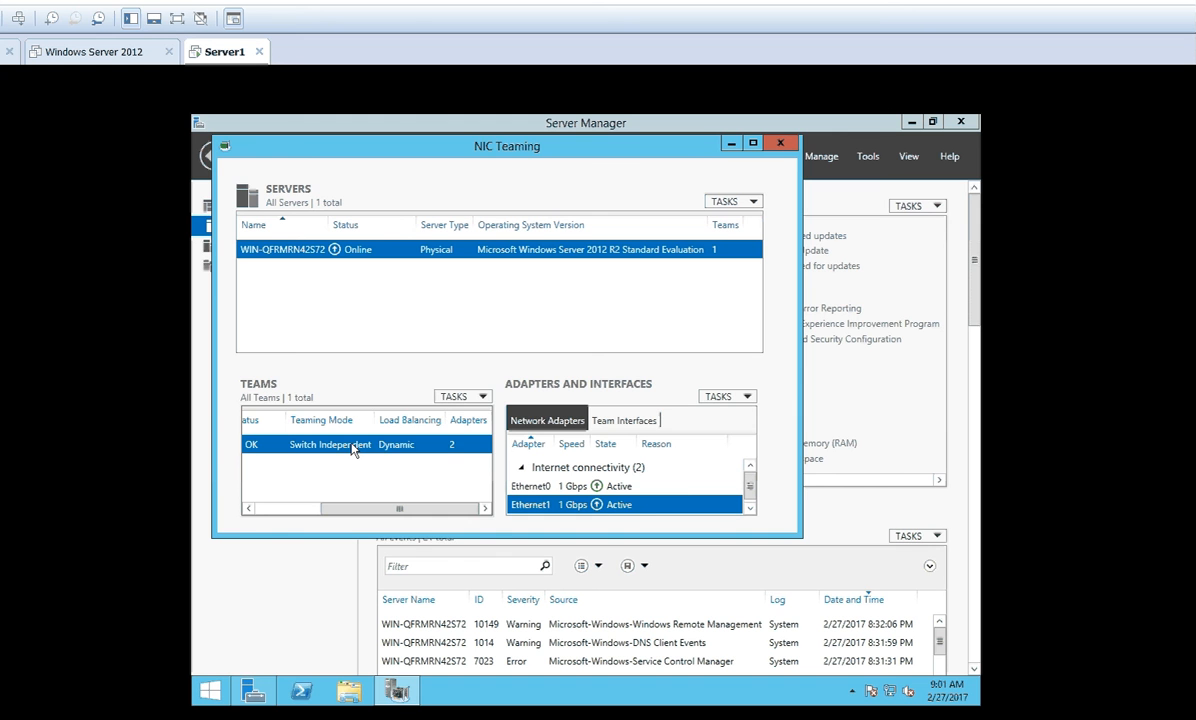
{"action": "right_click", "coordinate": [353, 448]}
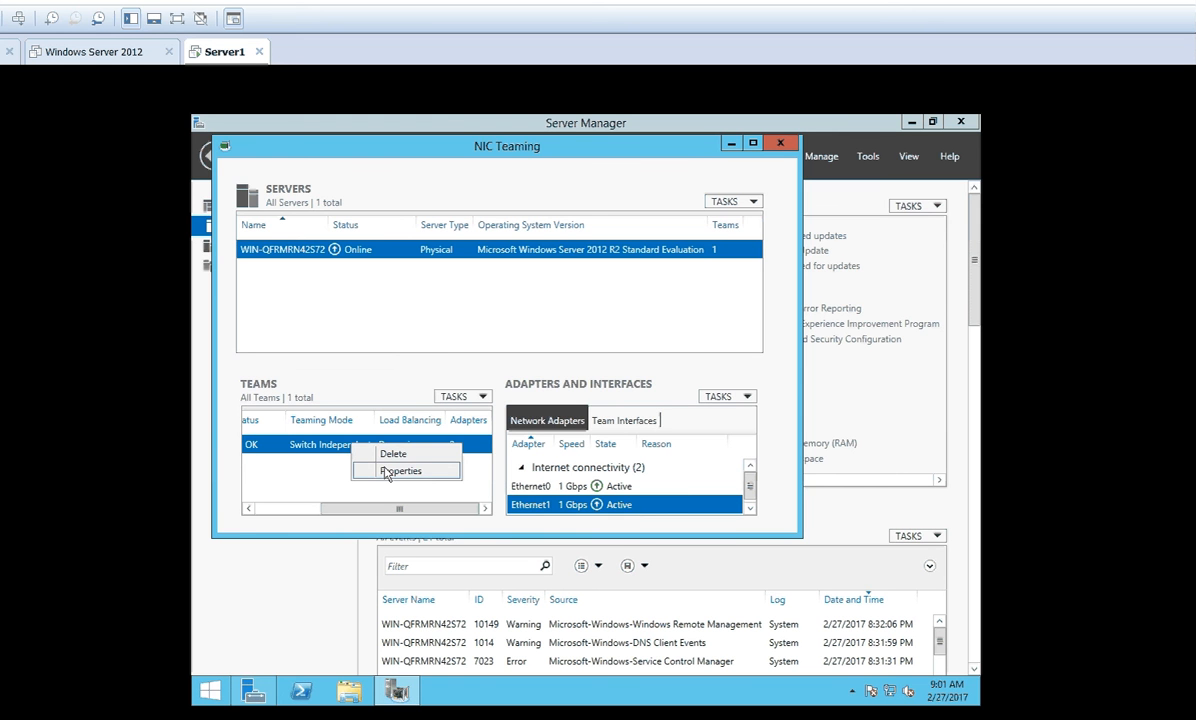
{"action": "left_click", "coordinate": [387, 471]}
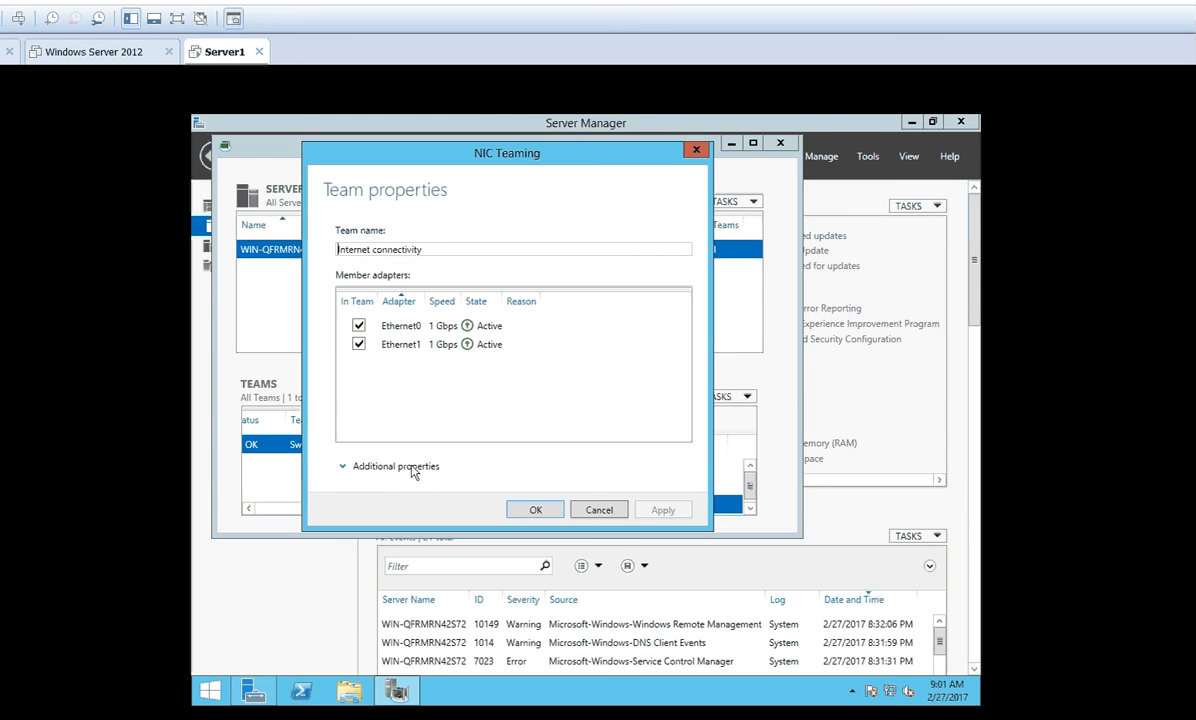
{"action": "left_click", "coordinate": [398, 467]}
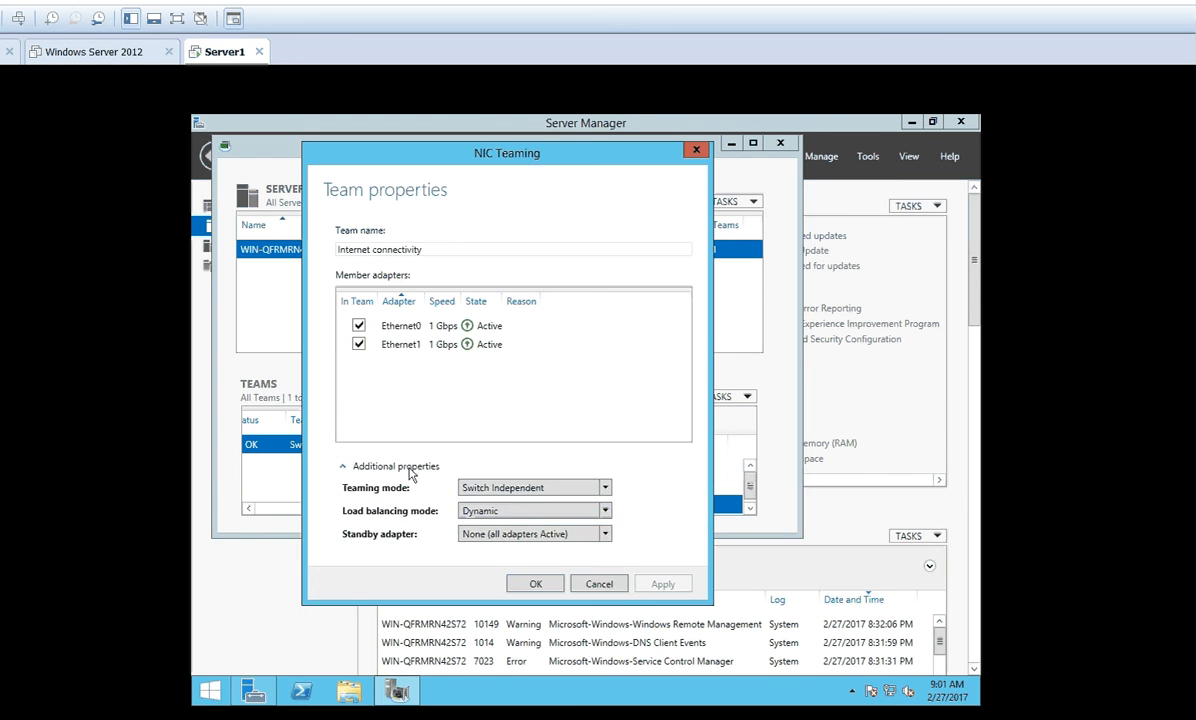
{"action": "left_click", "coordinate": [605, 535]}
{"action": "left_click", "coordinate": [543, 567]}
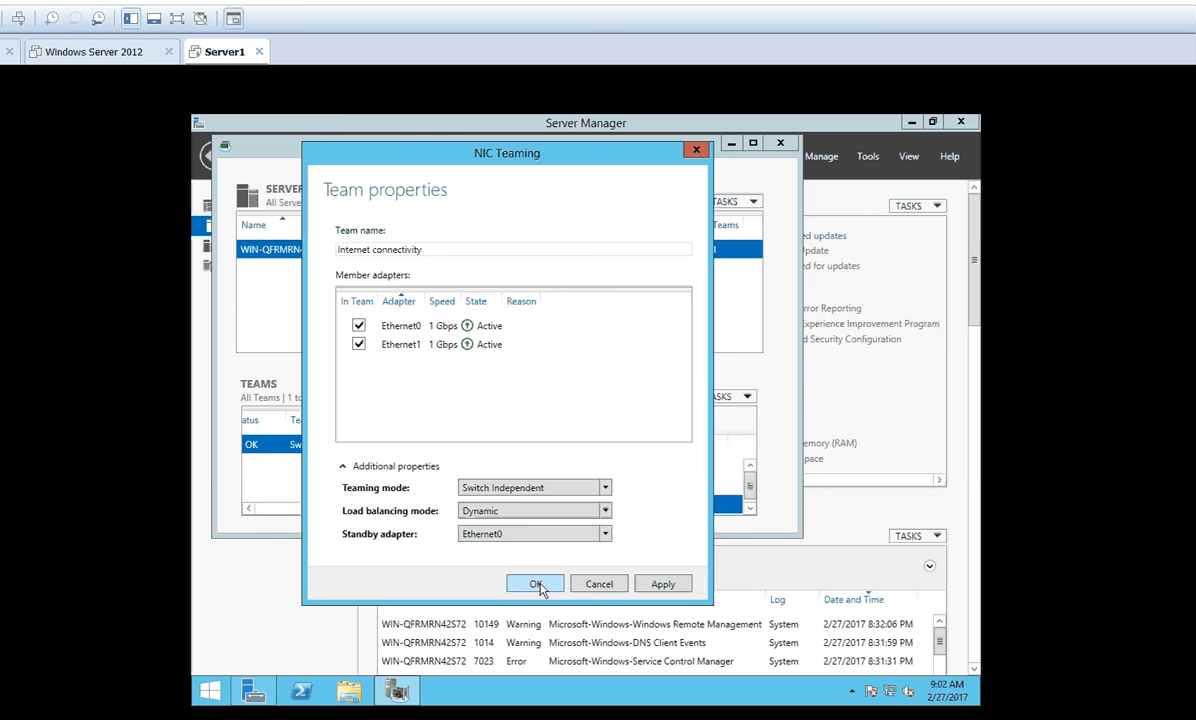
{"action": "left_click", "coordinate": [657, 585]}
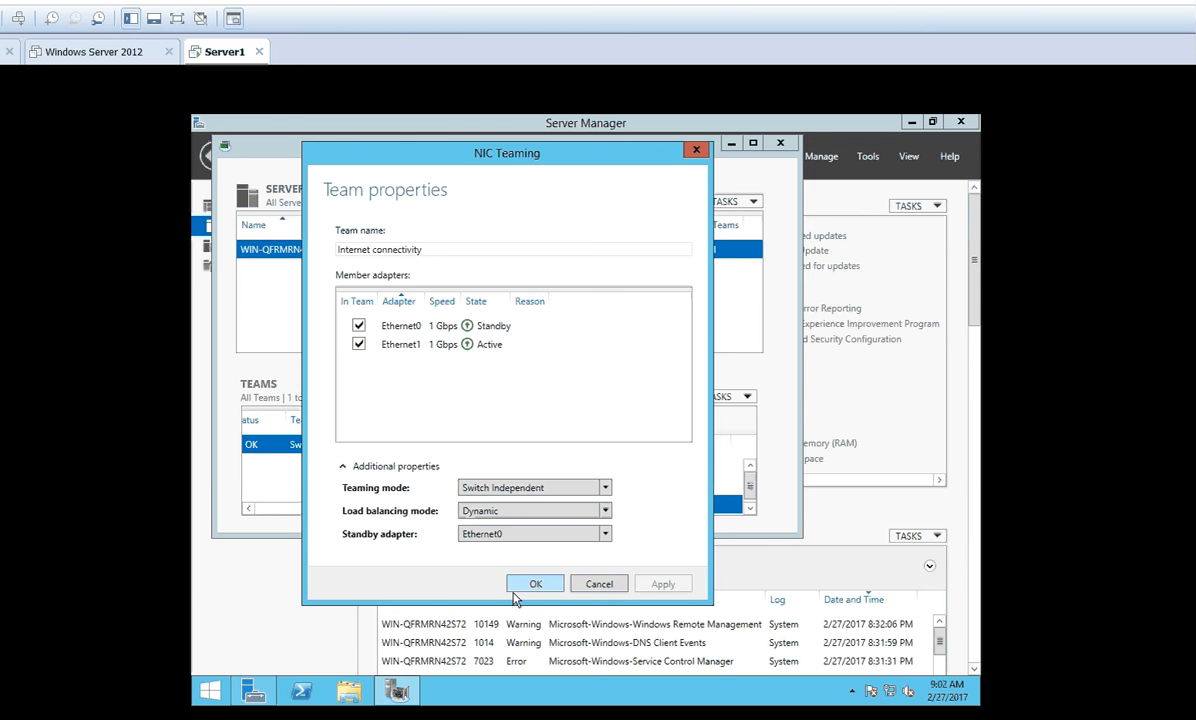
{"action": "left_click", "coordinate": [520, 585]}
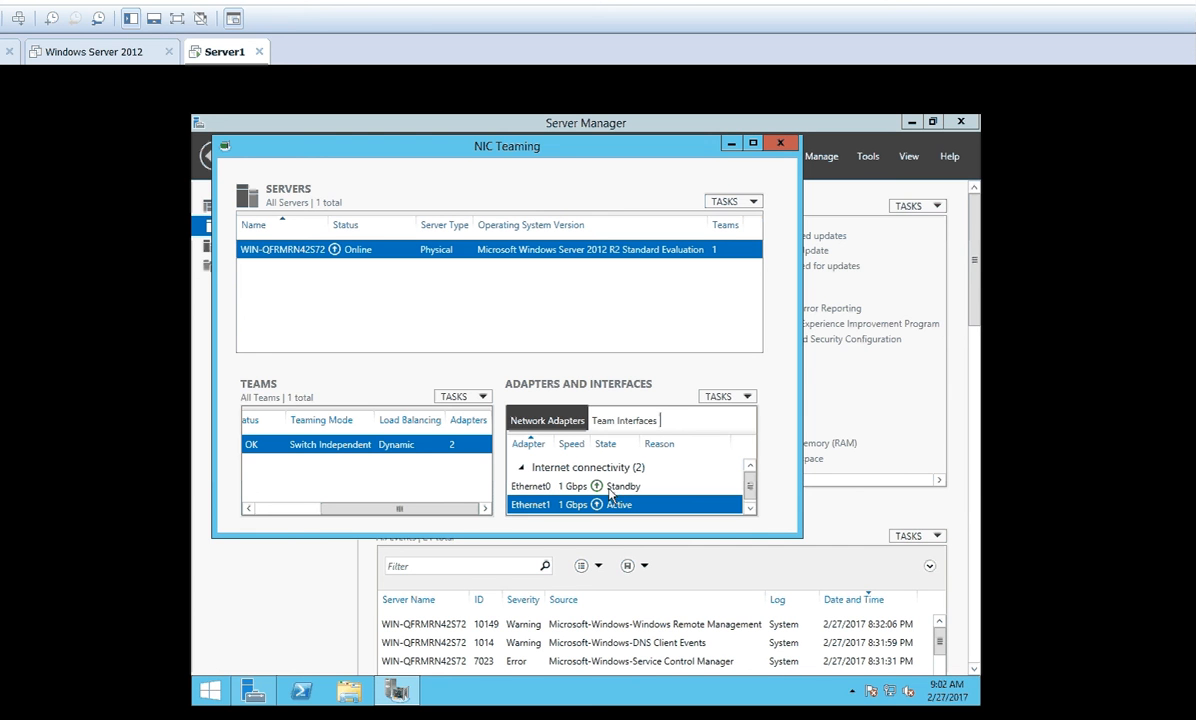
- Set the team's standby adapter to None (all adapters Active), apply the change, and close the NIC Teaming window
{"action": "right_click", "coordinate": [408, 447]}
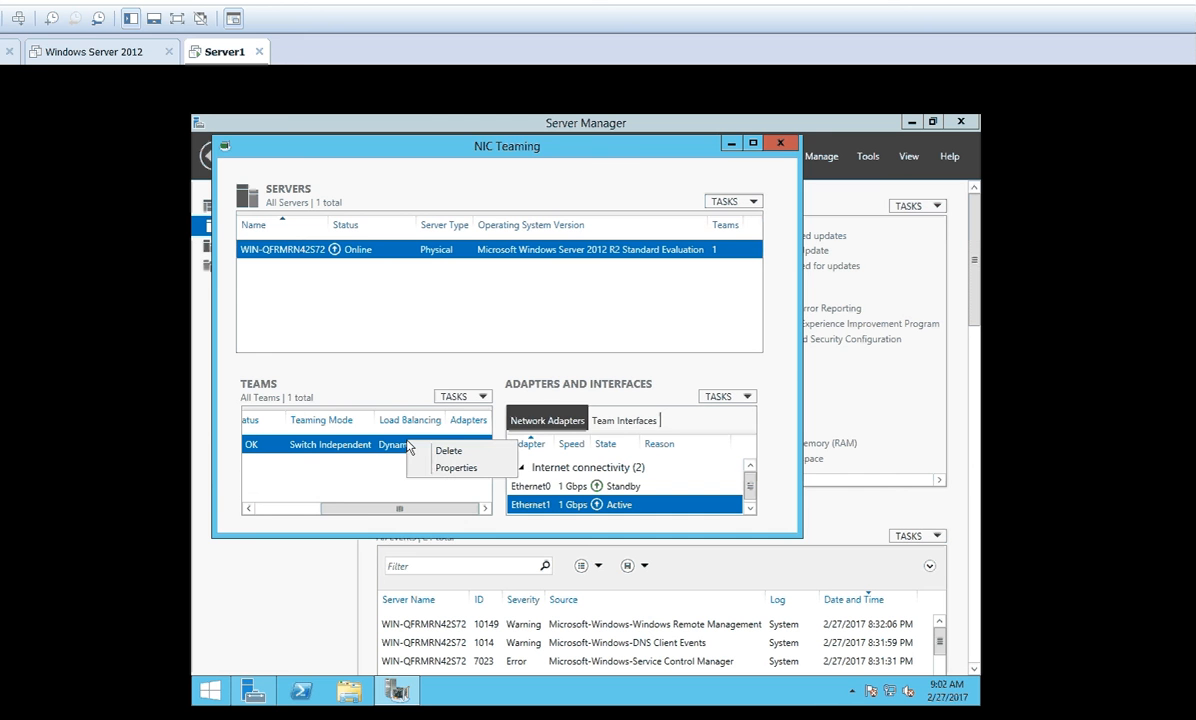
{"action": "left_click", "coordinate": [452, 467]}
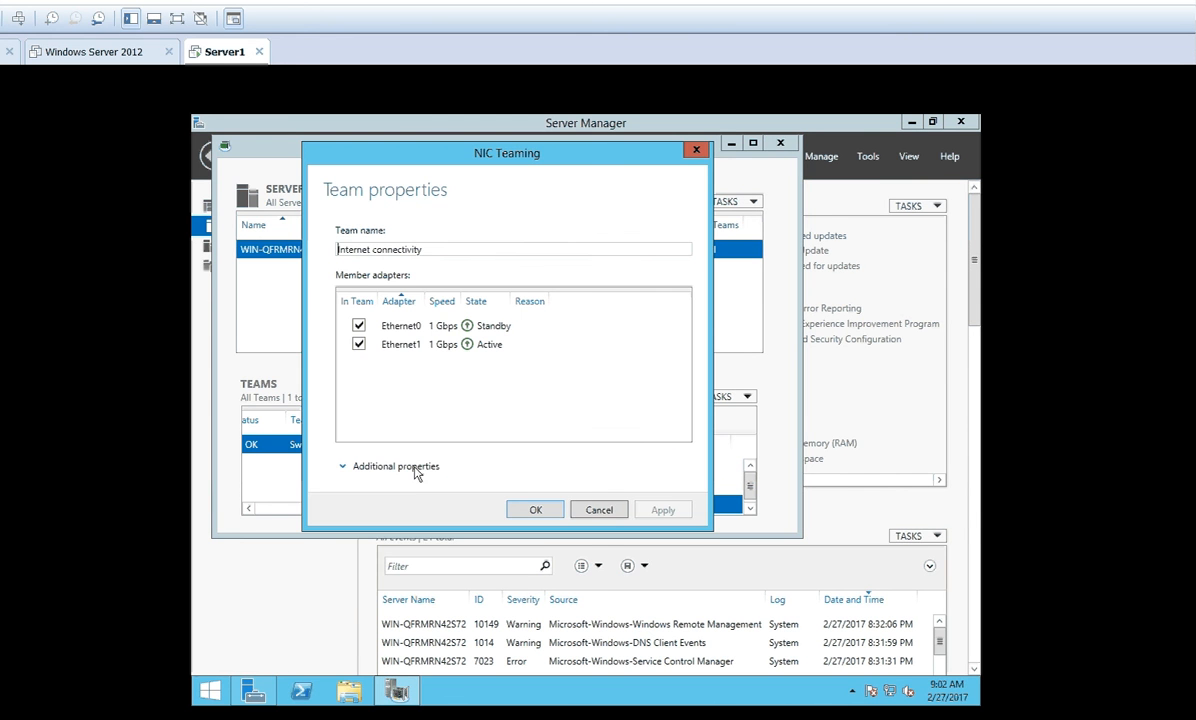
{"action": "left_click", "coordinate": [409, 467]}
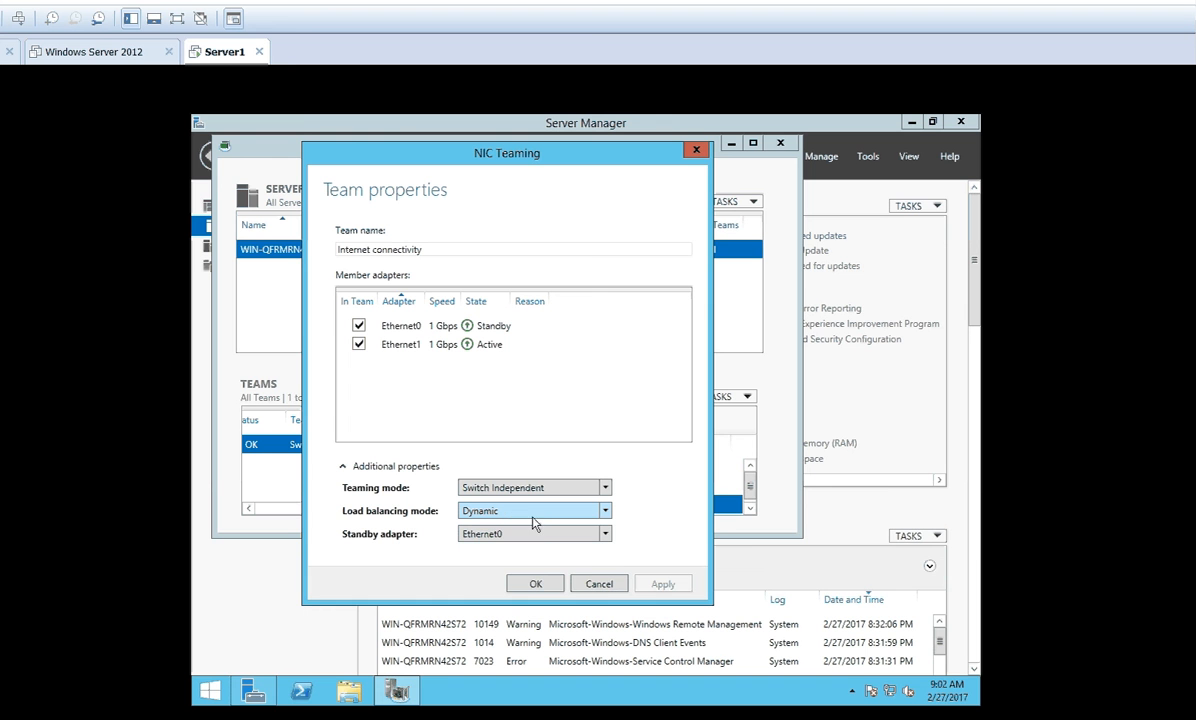
{"action": "left_click", "coordinate": [528, 534]}
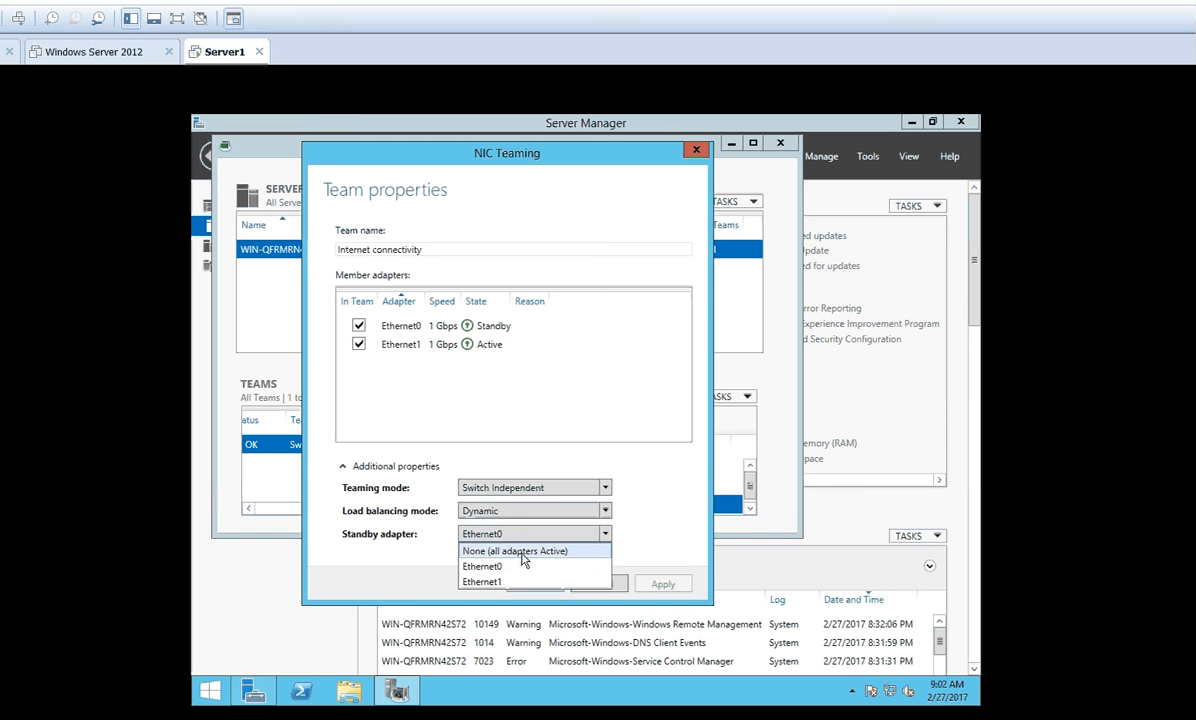
{"action": "left_click", "coordinate": [526, 548]}
{"action": "left_click", "coordinate": [657, 584]}
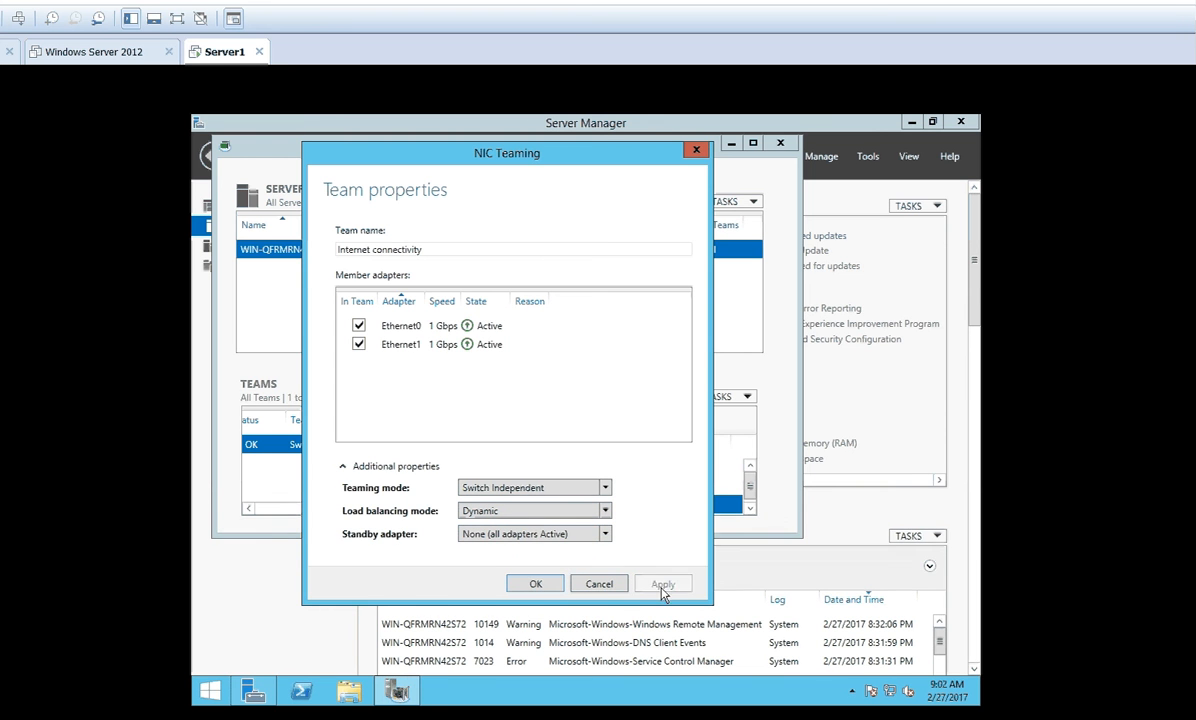
{"action": "left_click", "coordinate": [532, 583]}
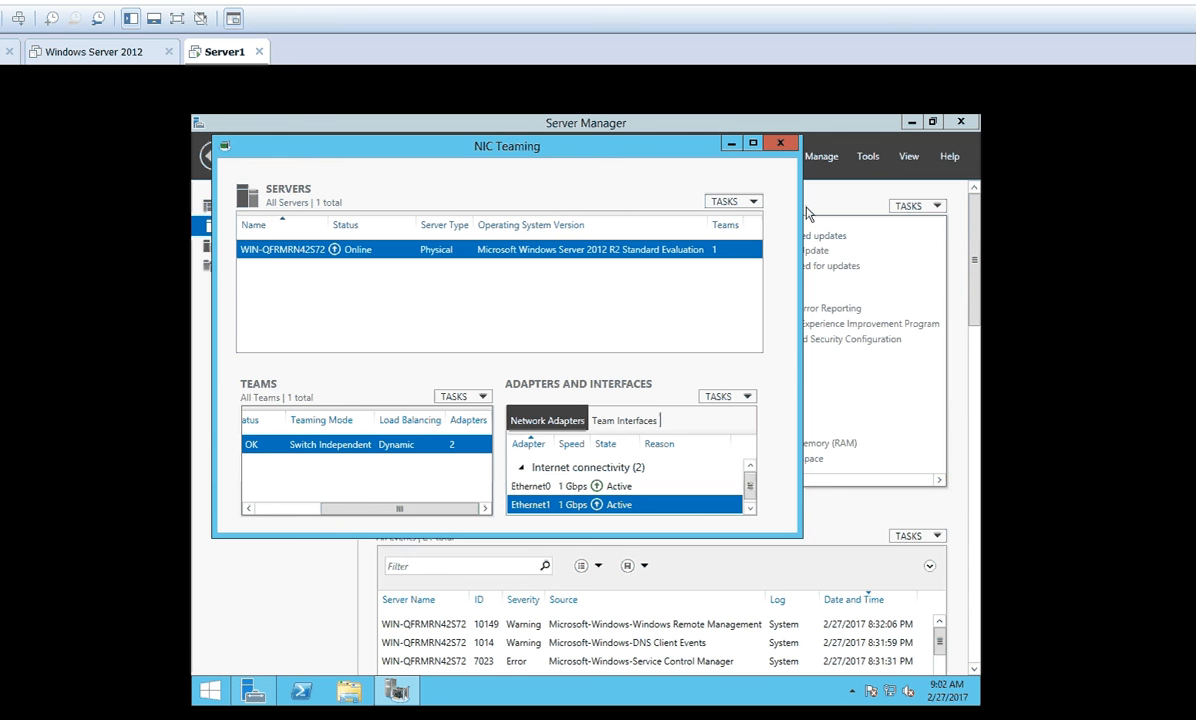
{"action": "left_click", "coordinate": [781, 143]}
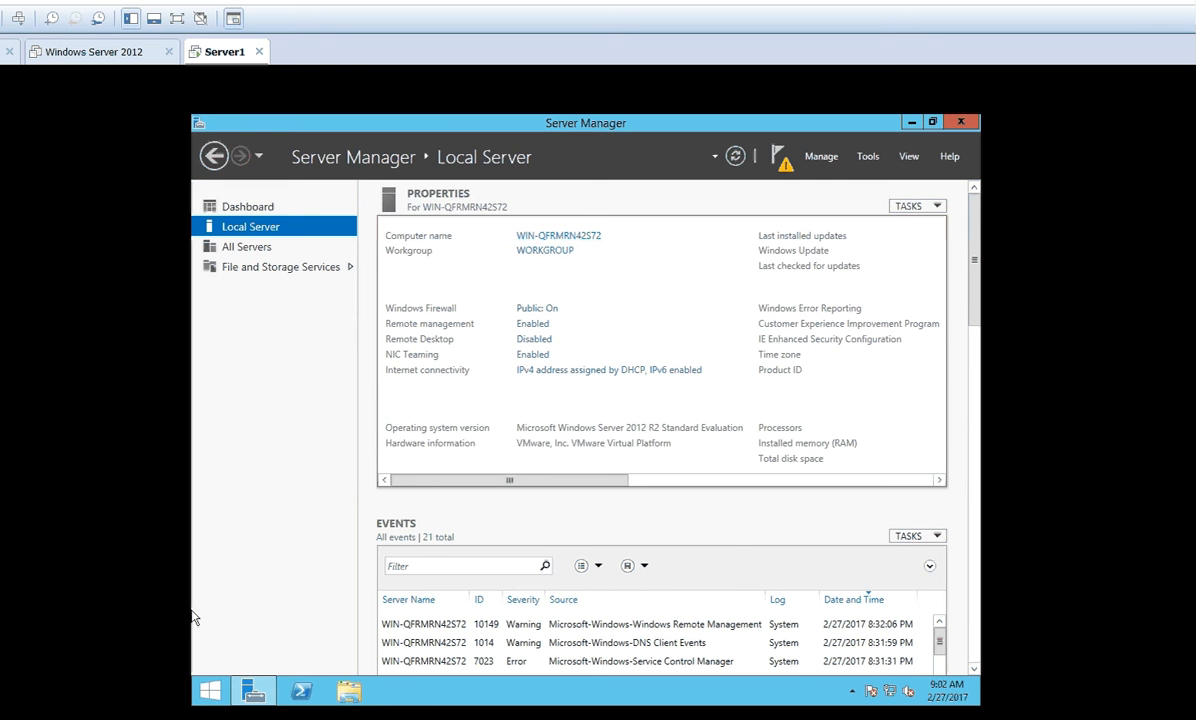
{"action": "mouse_move", "coordinate": [534, 719]}
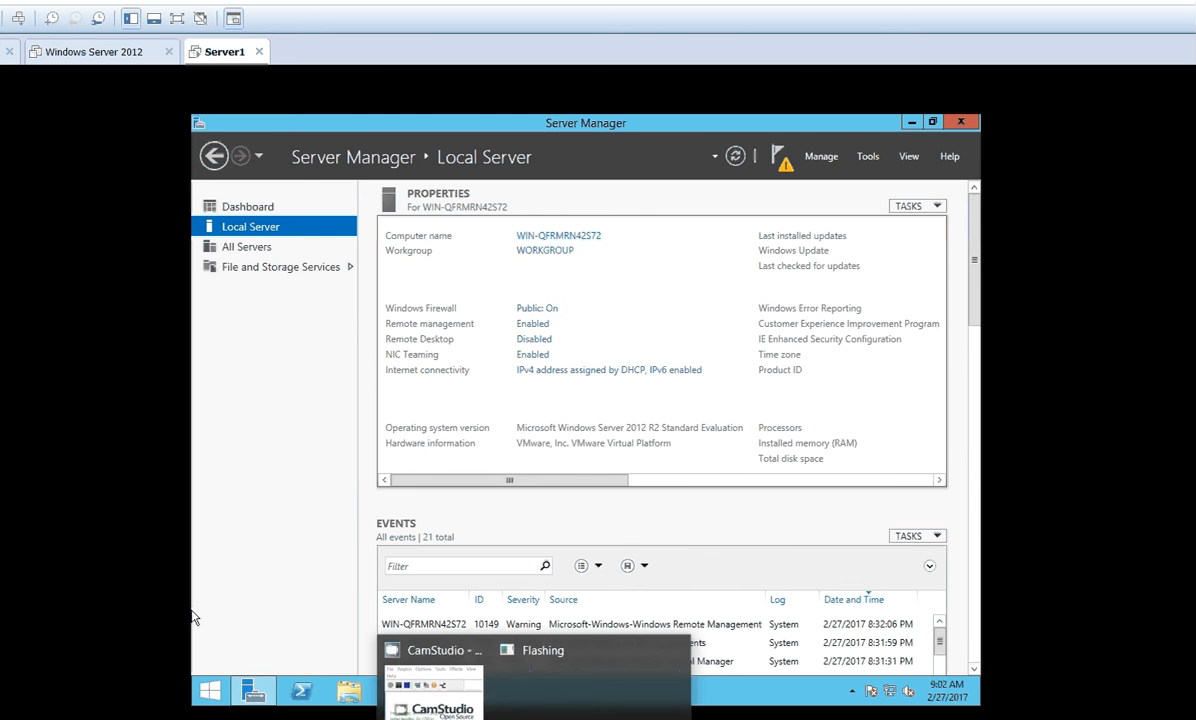